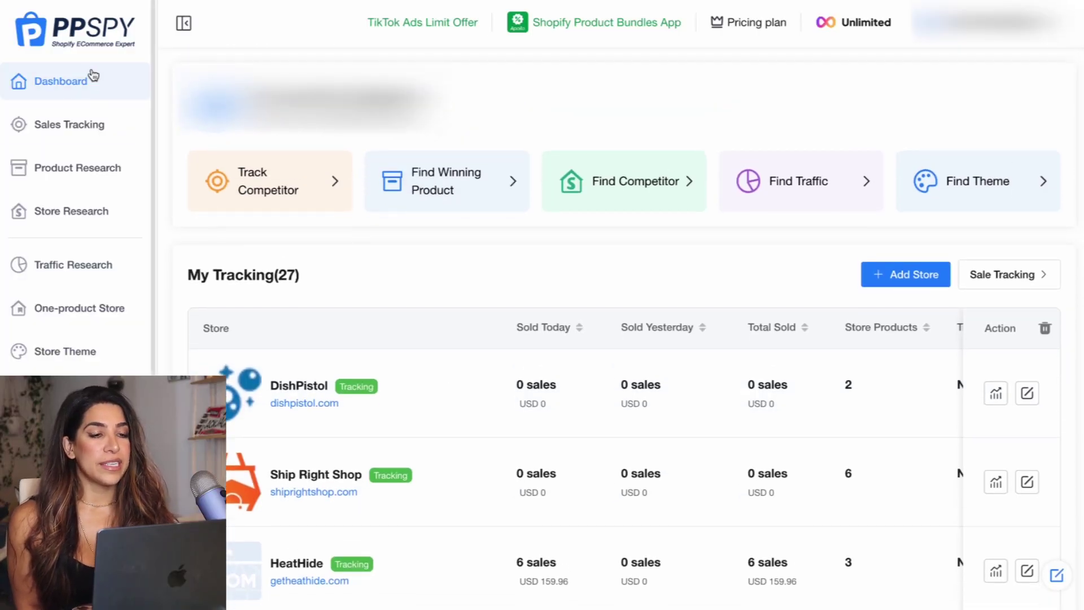
Scroll through PPSPY's My Tracking store list down to kixsy
{"action": "scroll", "coordinate": [177, 186], "scroll_direction": "down", "scroll_amount": 2}
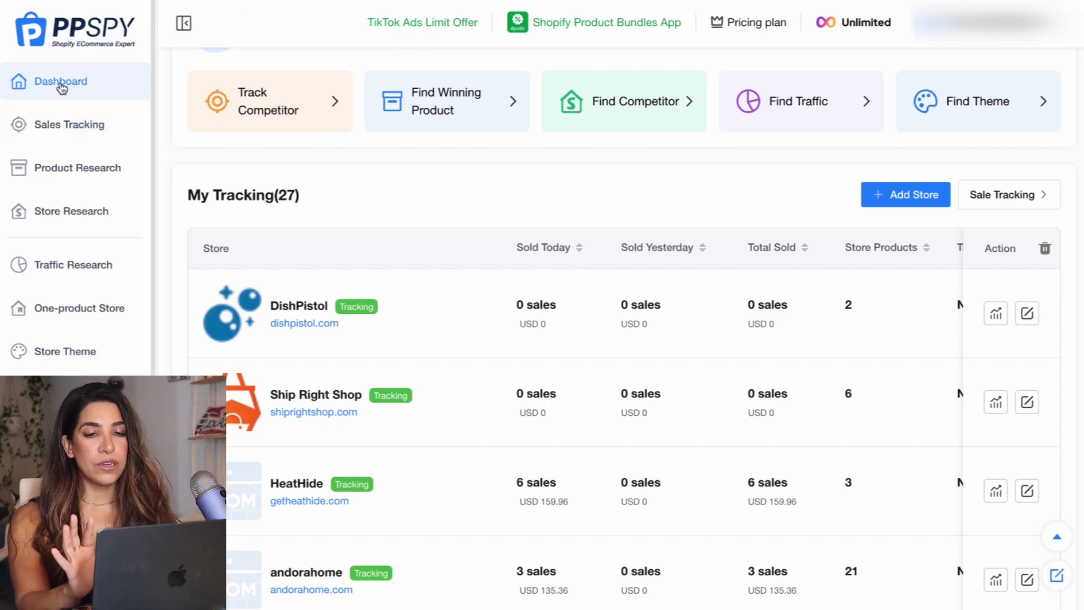
{"action": "scroll", "coordinate": [353, 277], "scroll_direction": "down", "scroll_amount": 3}
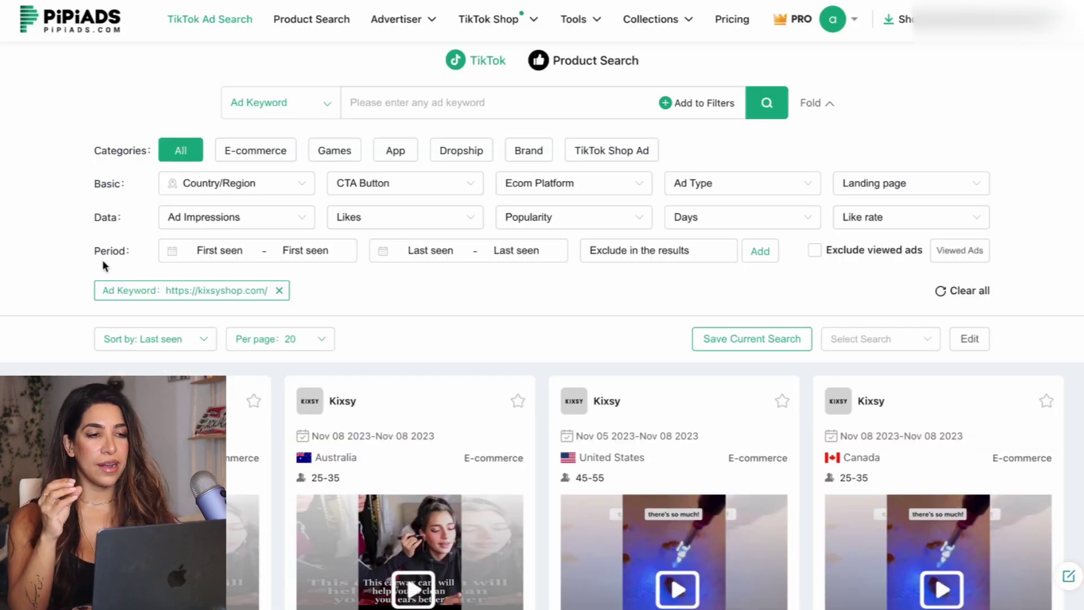
{"action": "scroll", "coordinate": [105, 266], "scroll_direction": "down", "scroll_amount": 2}
Filter PiPiAds New Products by created time, then open Loft Ear Wax Removal Pro's details
{"action": "left_click", "coordinate": [311, 18]}
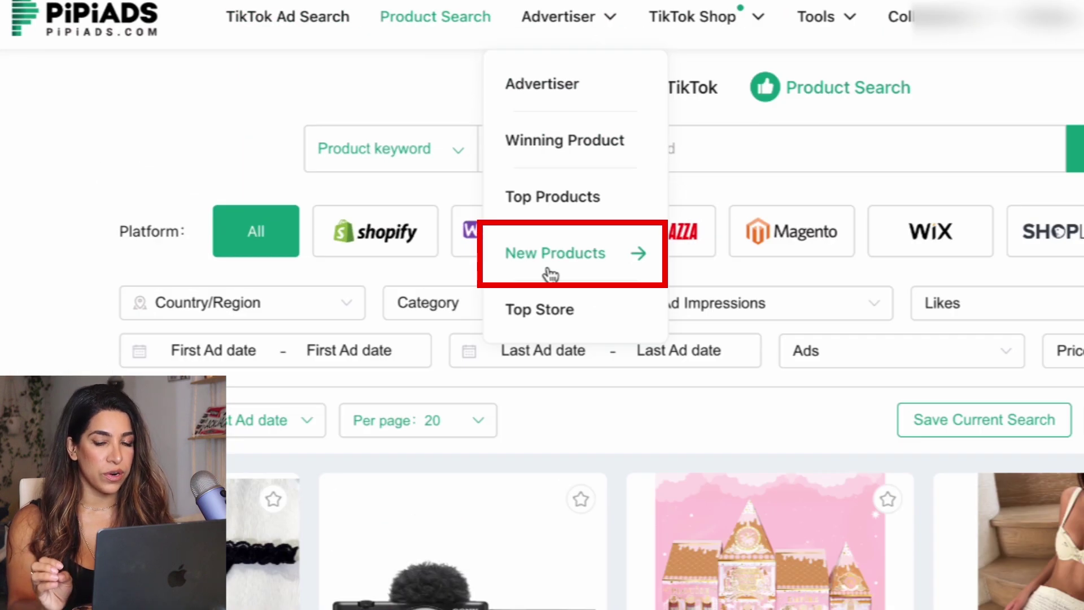
{"action": "left_click", "coordinate": [391, 197]}
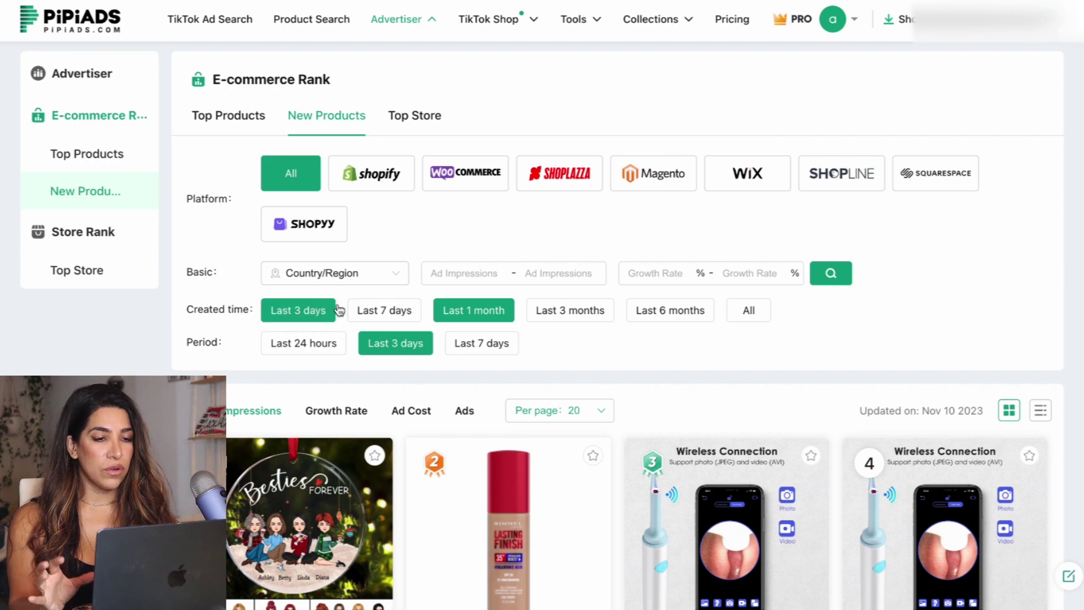
{"action": "left_click", "coordinate": [372, 311]}
{"action": "scroll", "coordinate": [627, 325], "scroll_direction": "down", "scroll_amount": 5}
{"action": "scroll", "coordinate": [627, 325], "scroll_direction": "down", "scroll_amount": 5}
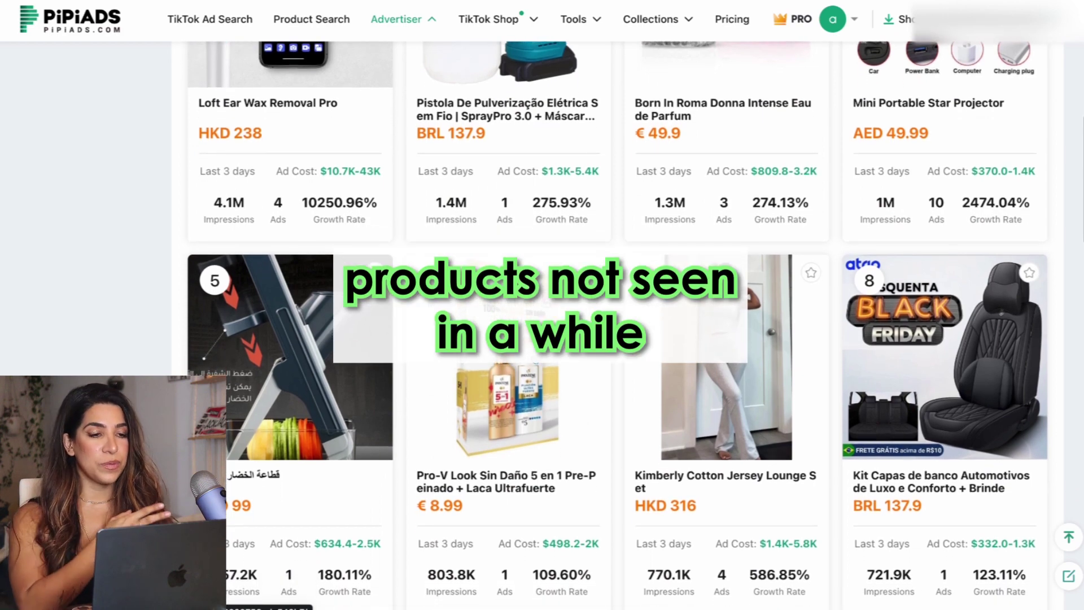
{"action": "scroll", "coordinate": [257, 353], "scroll_direction": "up", "scroll_amount": 6}
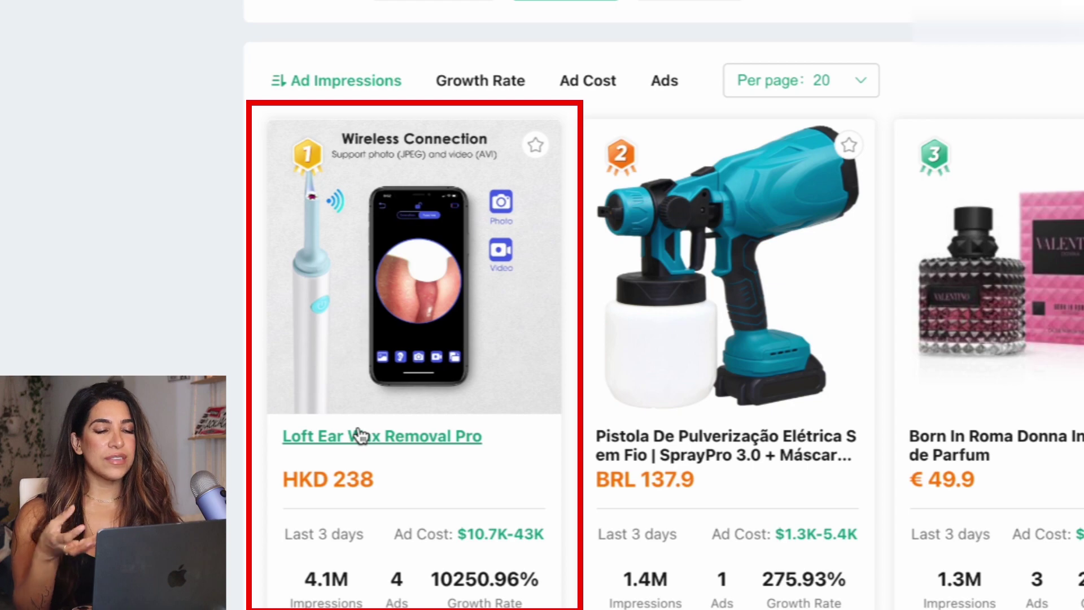
{"action": "right_click", "coordinate": [358, 435]}
{"action": "left_click", "coordinate": [396, 419]}
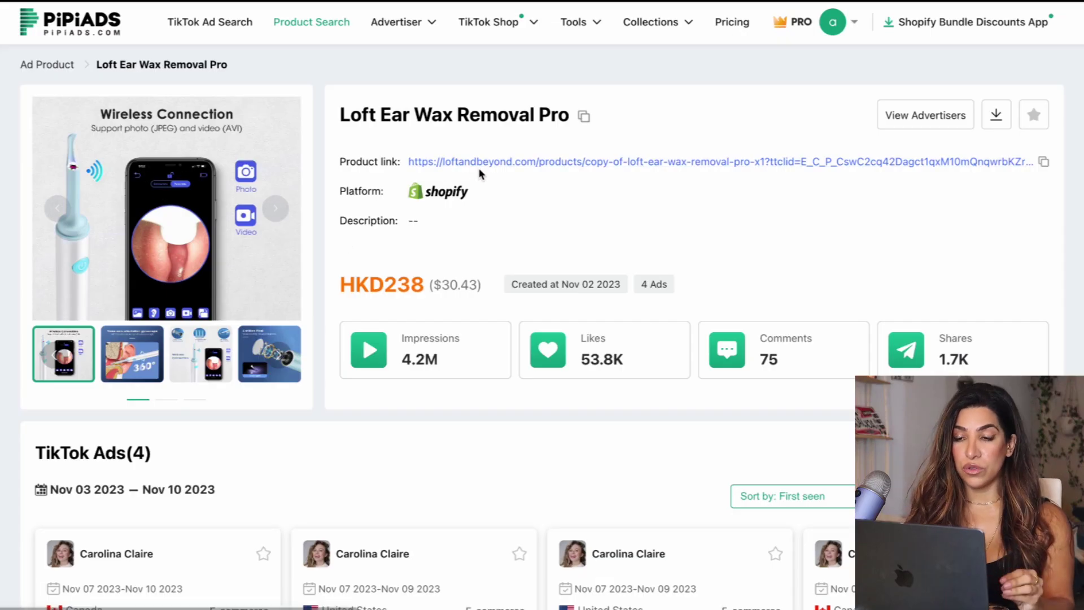
Scroll to Loft Ear Wax Removal Pro's TikTok ads and play the first ad video
{"action": "scroll", "coordinate": [261, 308], "scroll_direction": "down", "scroll_amount": 5}
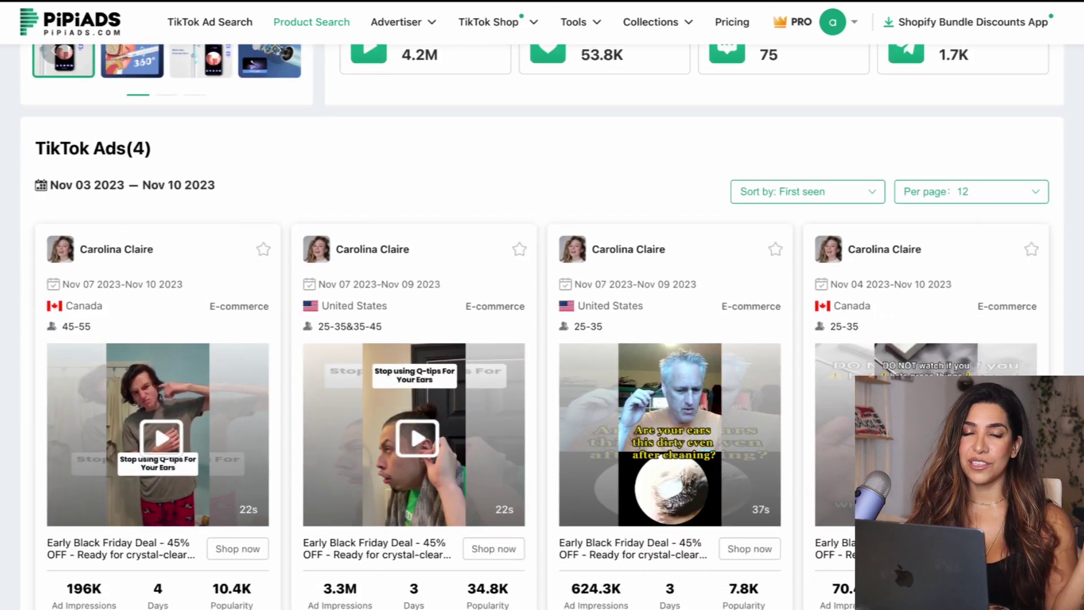
{"action": "scroll", "coordinate": [368, 145], "scroll_direction": "down", "scroll_amount": 2}
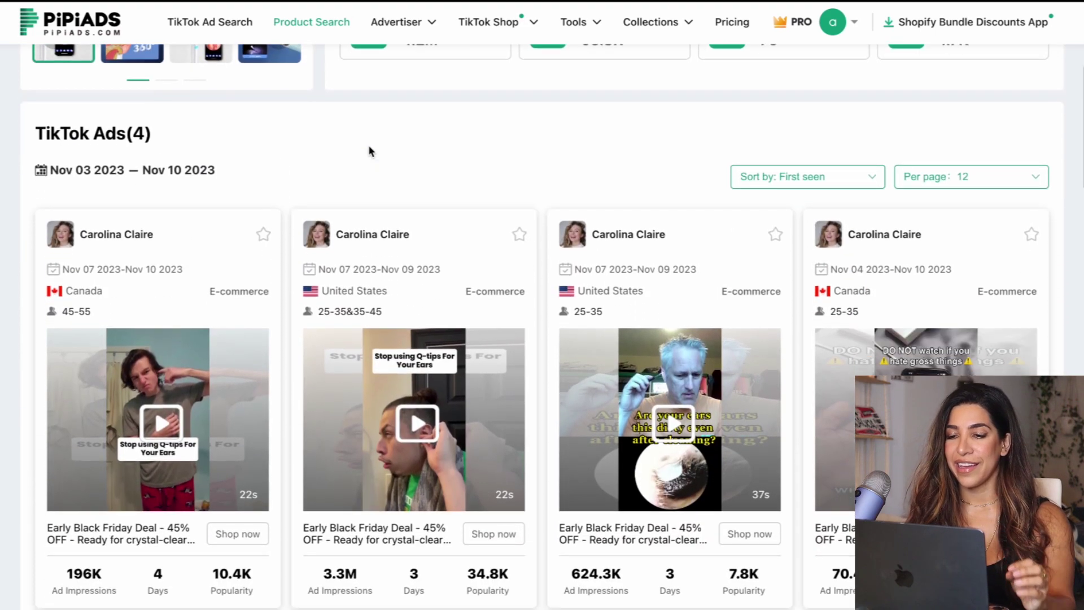
{"action": "left_click", "coordinate": [165, 345]}
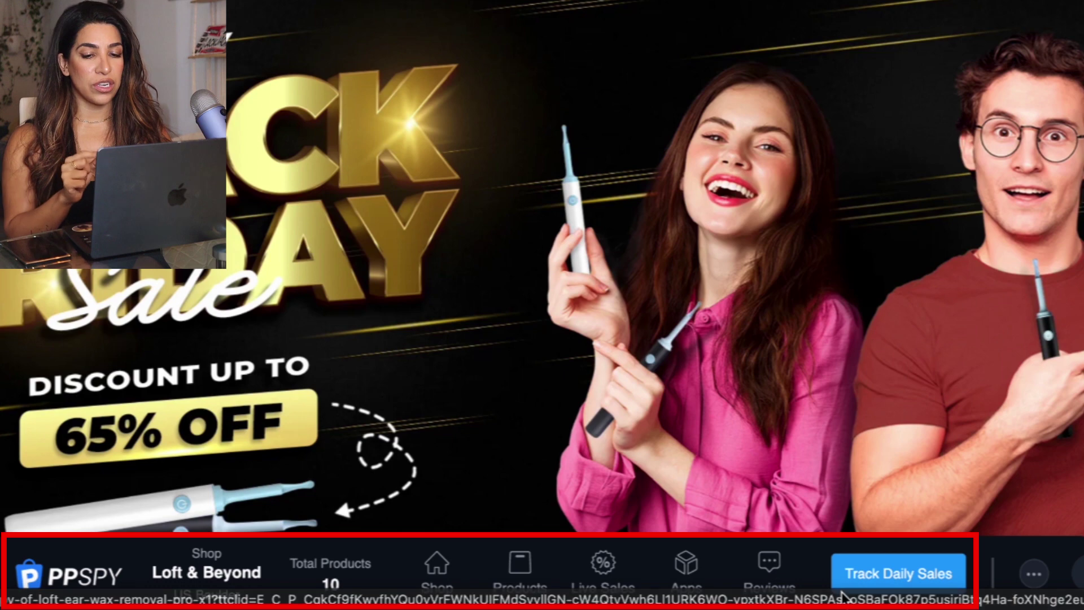
Track Loft & Beyond's sales in PPSPY and check its best-selling products
{"action": "left_click", "coordinate": [614, 587]}
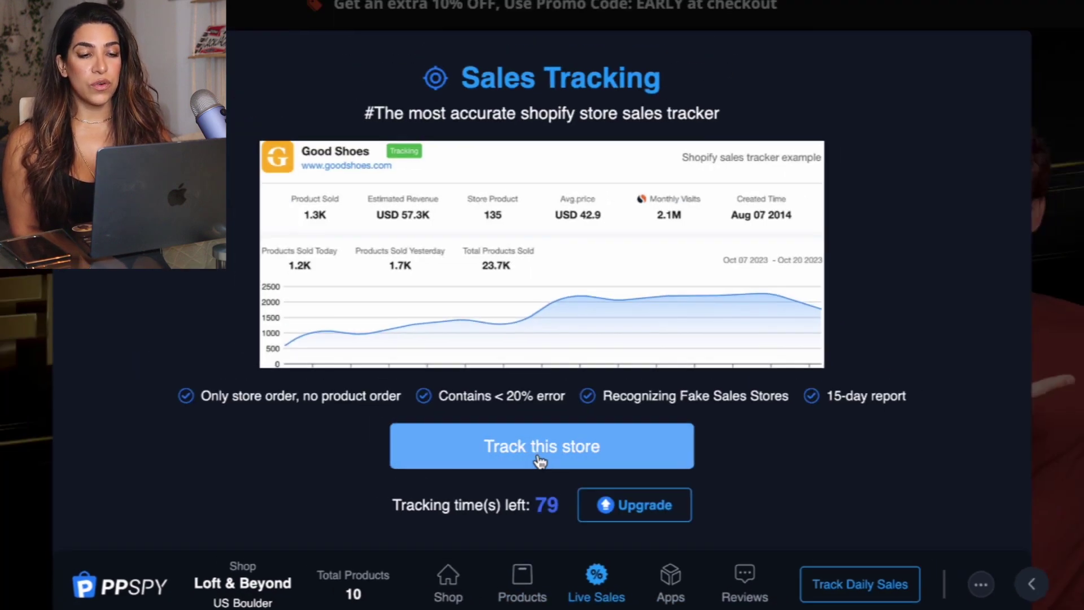
{"action": "left_click", "coordinate": [522, 438]}
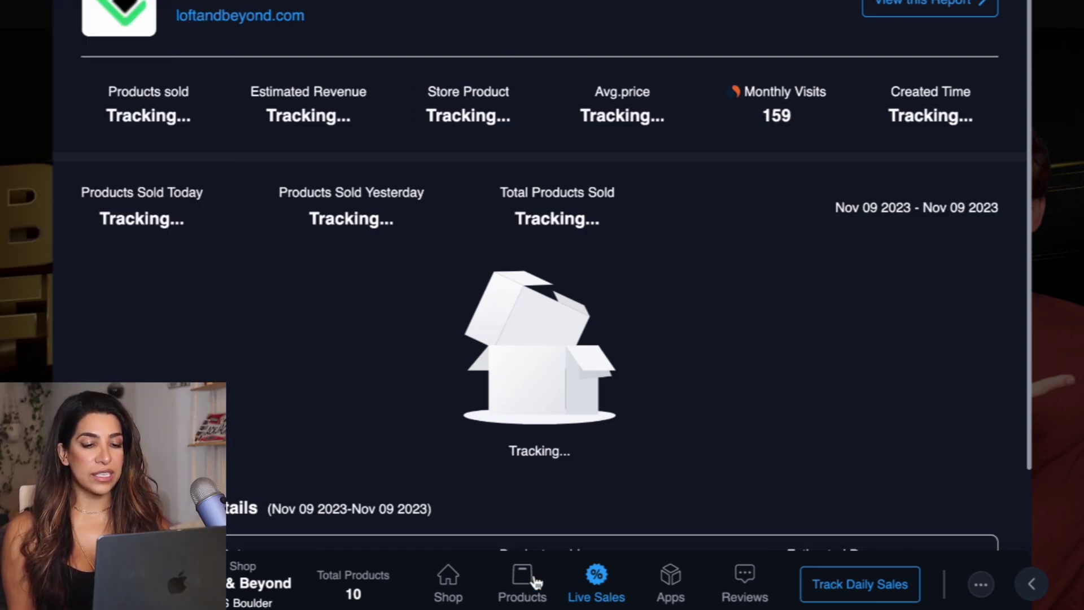
{"action": "left_click", "coordinate": [505, 597]}
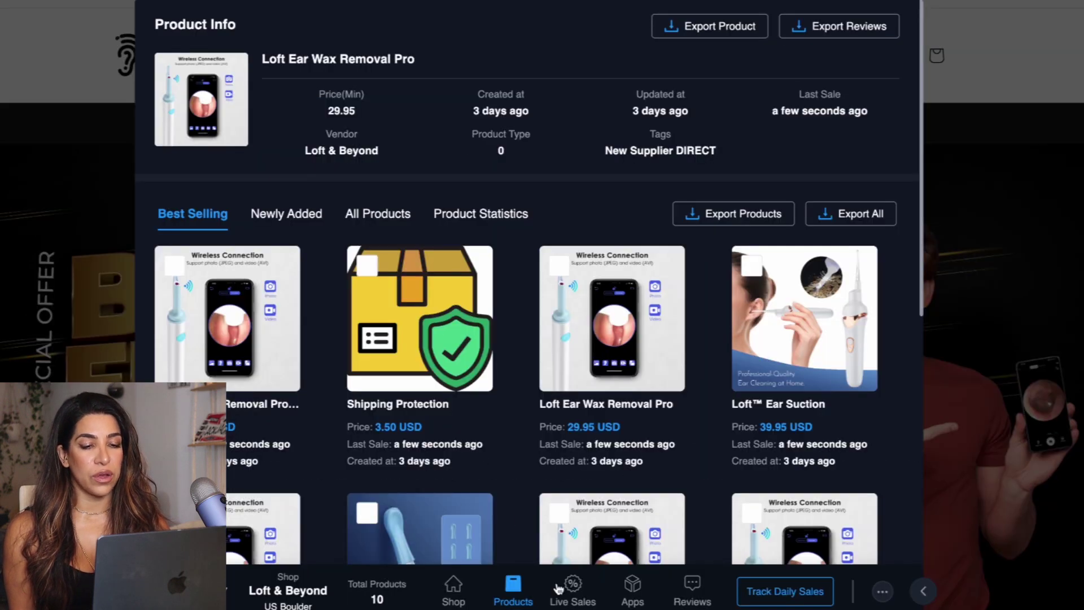
{"action": "left_click", "coordinate": [569, 593]}
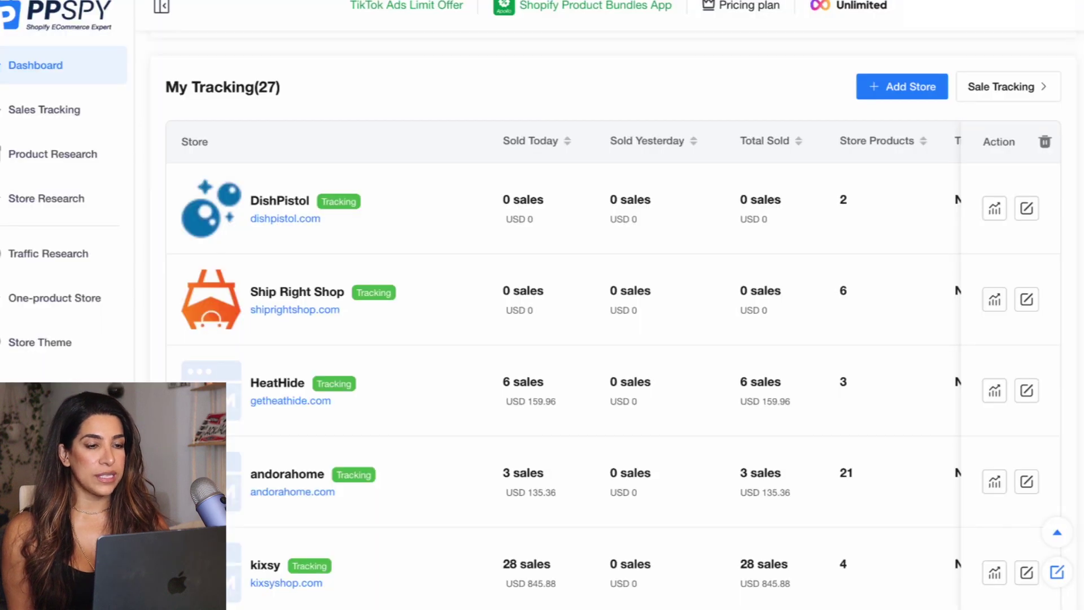
Compare tracked stores' sales, such as luminia's 14 sales (USD 666.26) and Skye's Zoo's 2
{"action": "scroll", "coordinate": [467, 341], "scroll_direction": "up", "scroll_amount": 1}
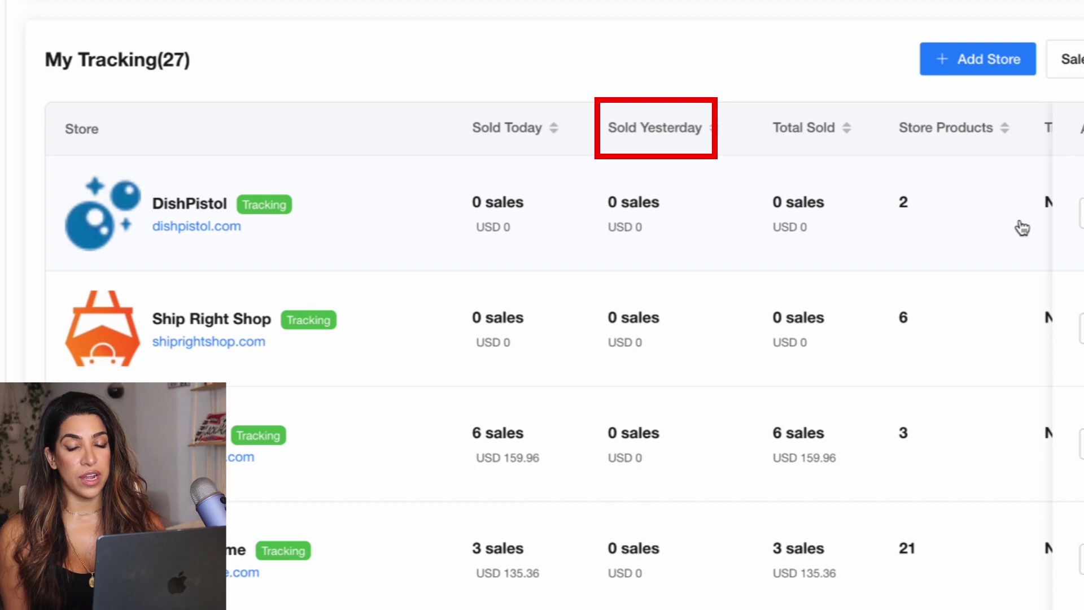
{"action": "scroll", "coordinate": [1022, 230], "scroll_direction": "right", "scroll_amount": 5}
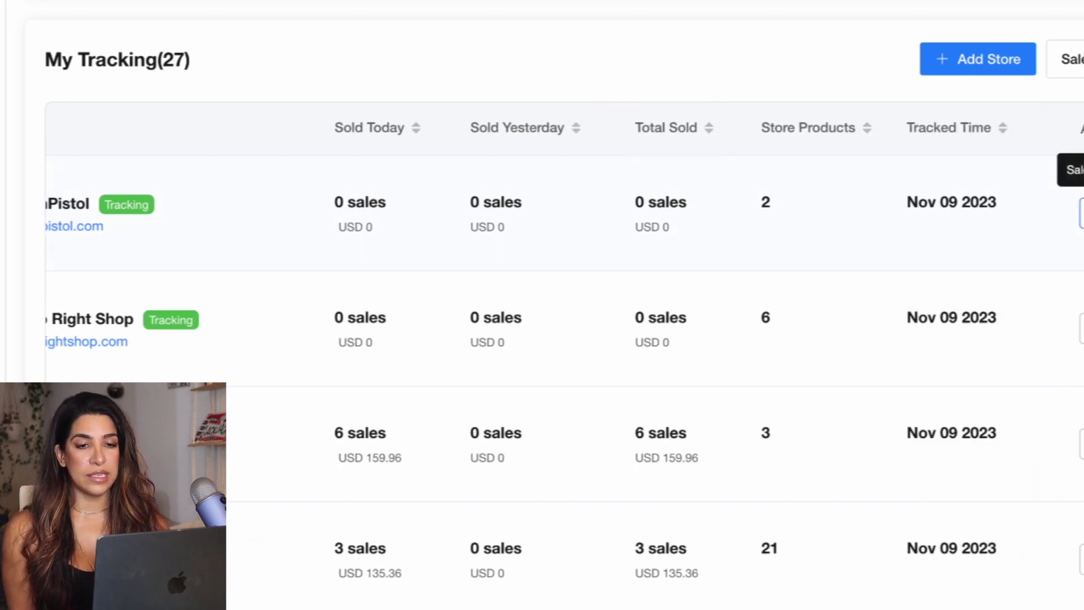
{"action": "scroll", "coordinate": [479, 357], "scroll_direction": "down", "scroll_amount": 9}
{"action": "scroll", "coordinate": [479, 357], "scroll_direction": "left", "scroll_amount": 3}
{"action": "scroll", "coordinate": [480, 356], "scroll_direction": "down", "scroll_amount": 2}
{"action": "scroll", "coordinate": [354, 368], "scroll_direction": "down", "scroll_amount": 3}
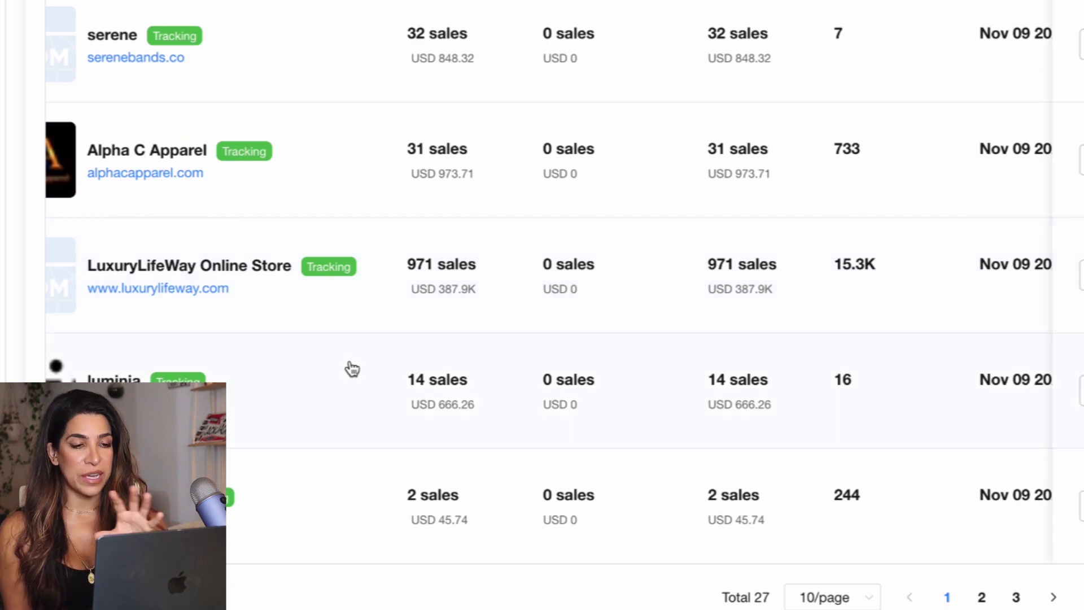
{"action": "scroll", "coordinate": [352, 368], "scroll_direction": "up", "scroll_amount": 1}
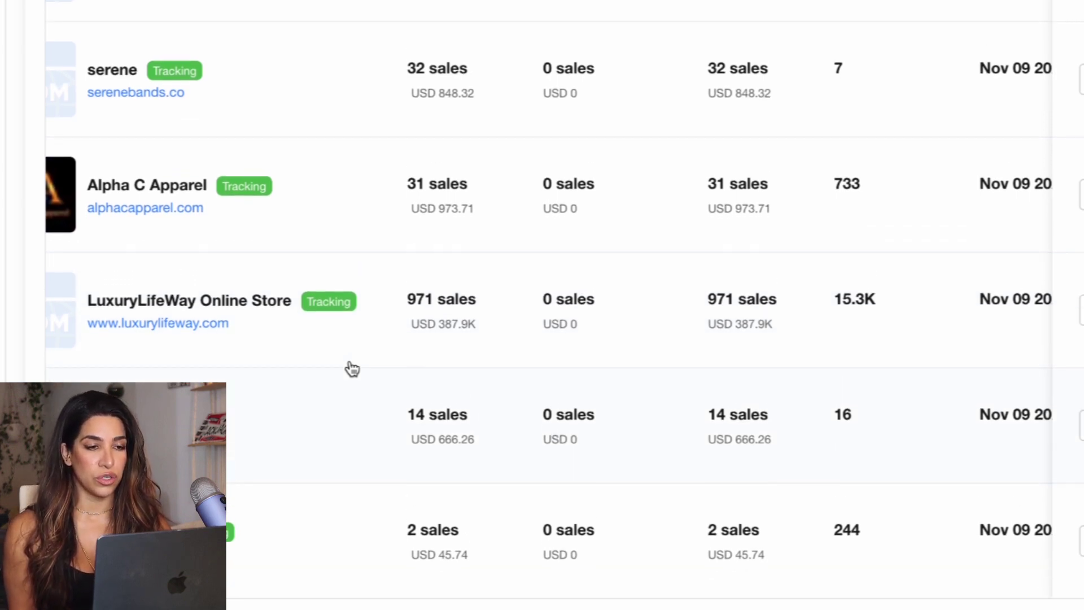
{"action": "scroll", "coordinate": [429, 407], "scroll_direction": "up", "scroll_amount": 1}
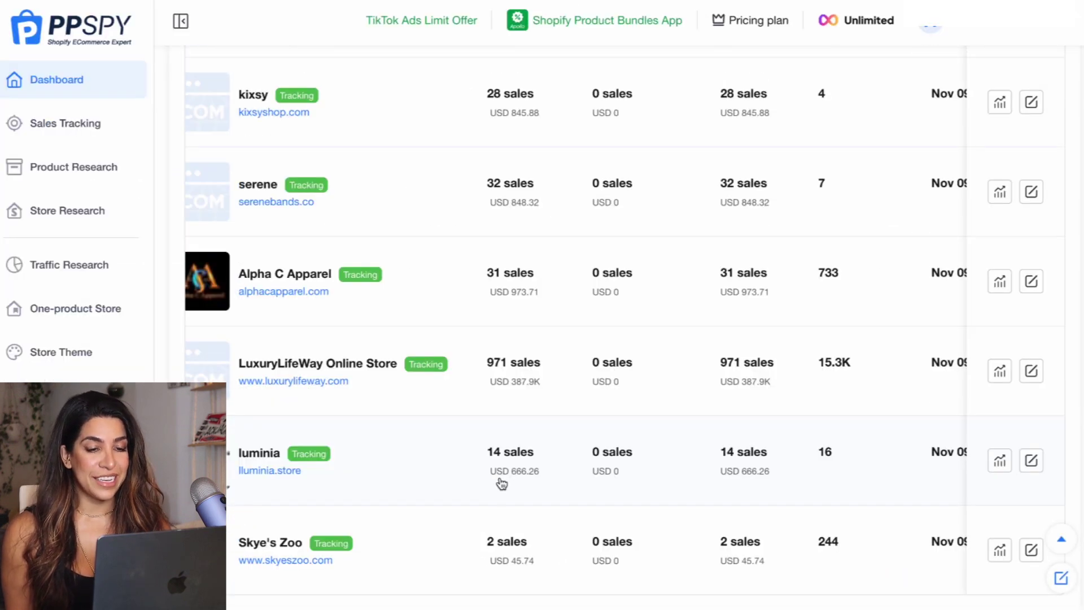
{"action": "mouse_move", "coordinate": [515, 482]}
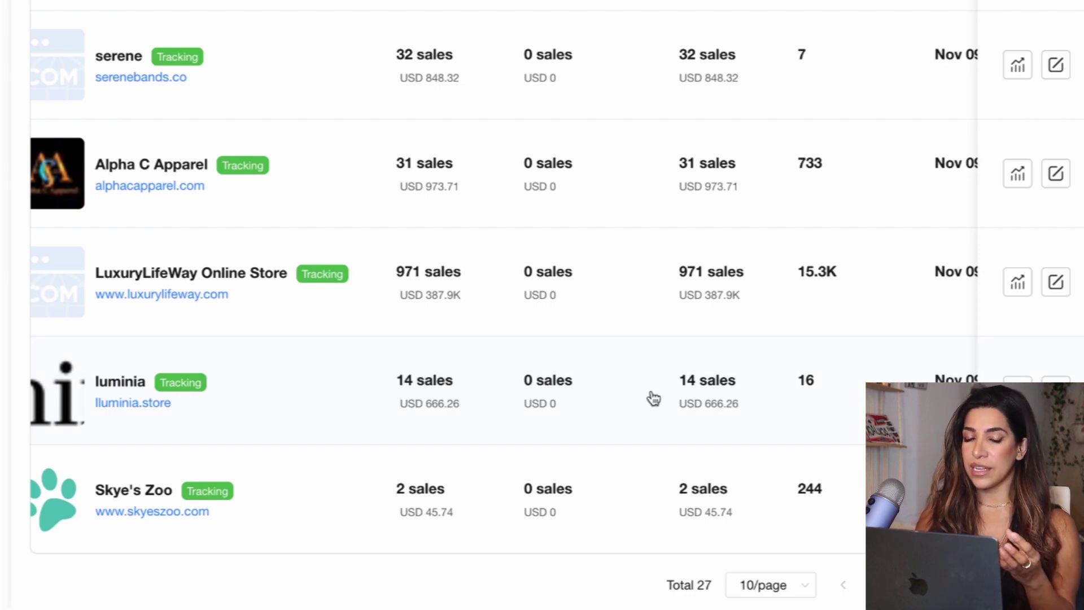
{"action": "scroll", "coordinate": [649, 397], "scroll_direction": "right", "scroll_amount": 2}
{"action": "scroll", "coordinate": [520, 387], "scroll_direction": "left", "scroll_amount": 1}
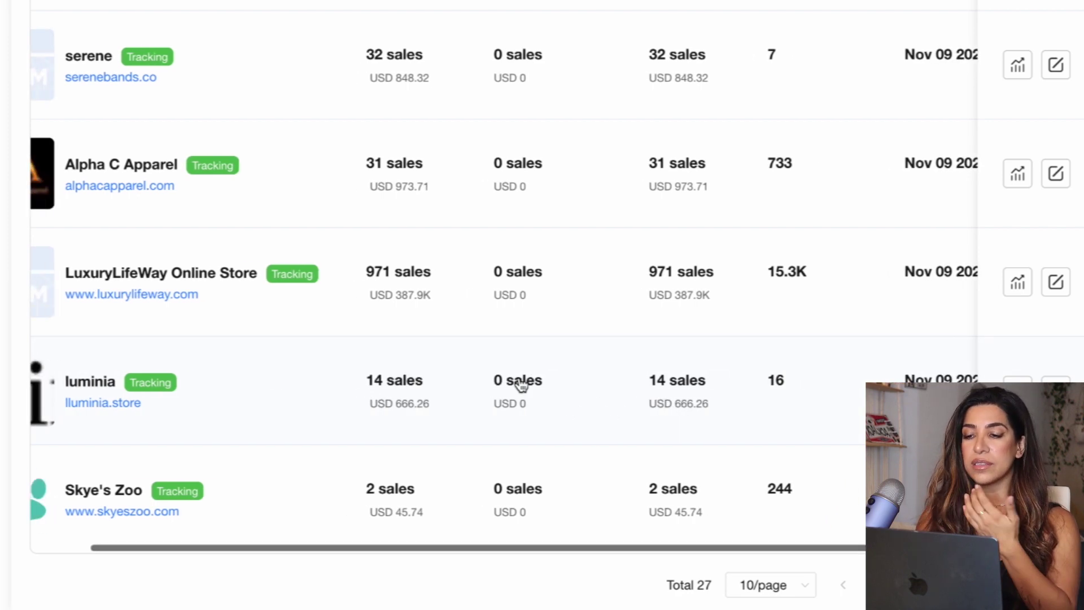
Open the luminia.store website from the My Tracking list
{"action": "left_click", "coordinate": [113, 404]}
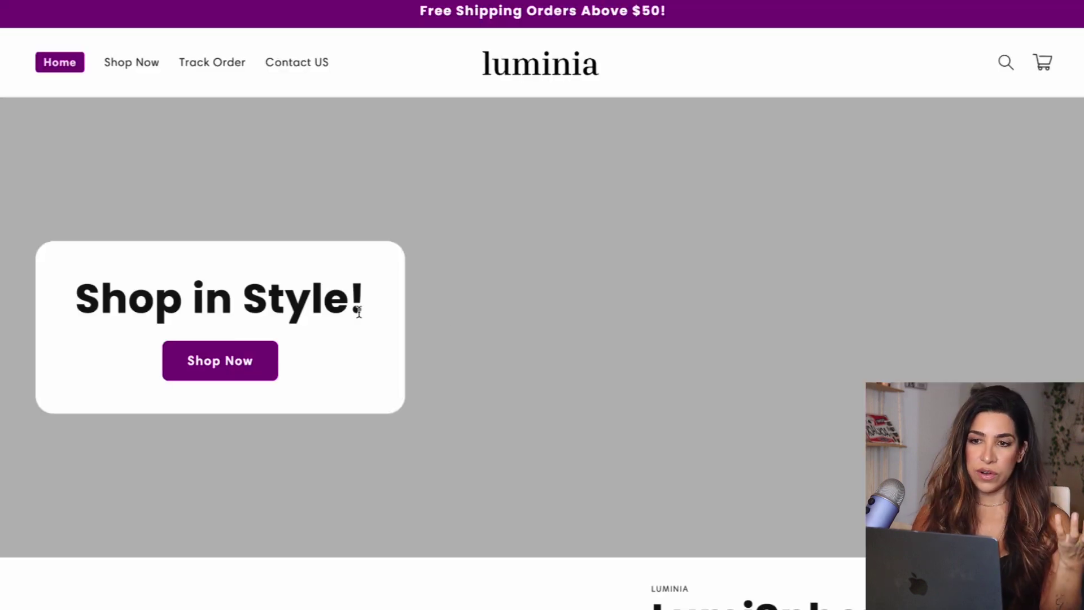
{"action": "scroll", "coordinate": [465, 318], "scroll_direction": "down", "scroll_amount": 2}
{"action": "scroll", "coordinate": [570, 529], "scroll_direction": "down", "scroll_amount": 1}
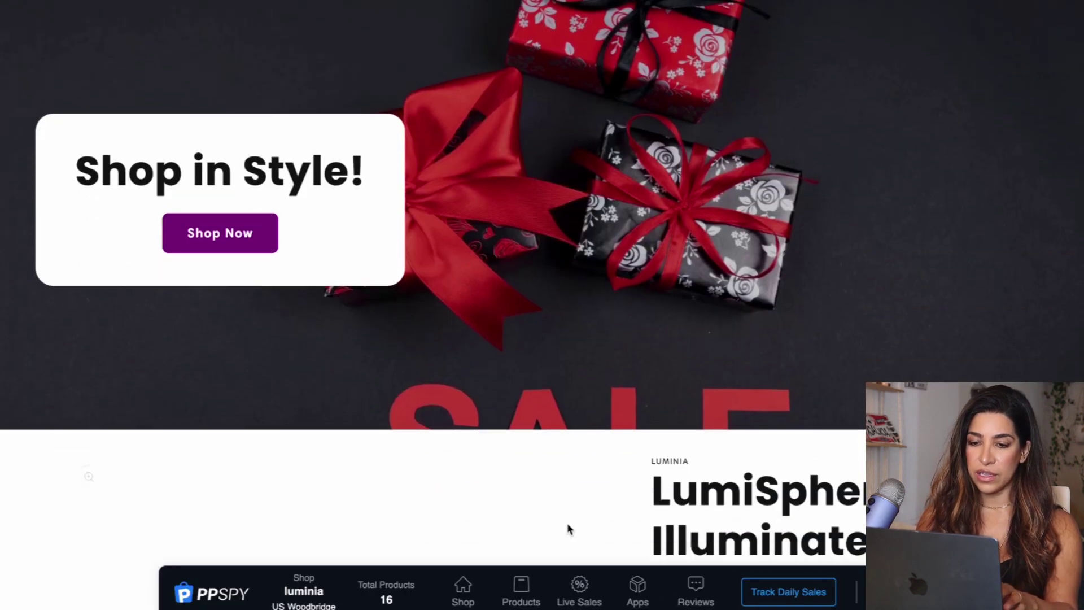
From PPSPY's best sellers, open the $49.99 LumiSphere Illuminate Your World product page
{"action": "left_click", "coordinate": [579, 590]}
{"action": "left_click", "coordinate": [510, 602]}
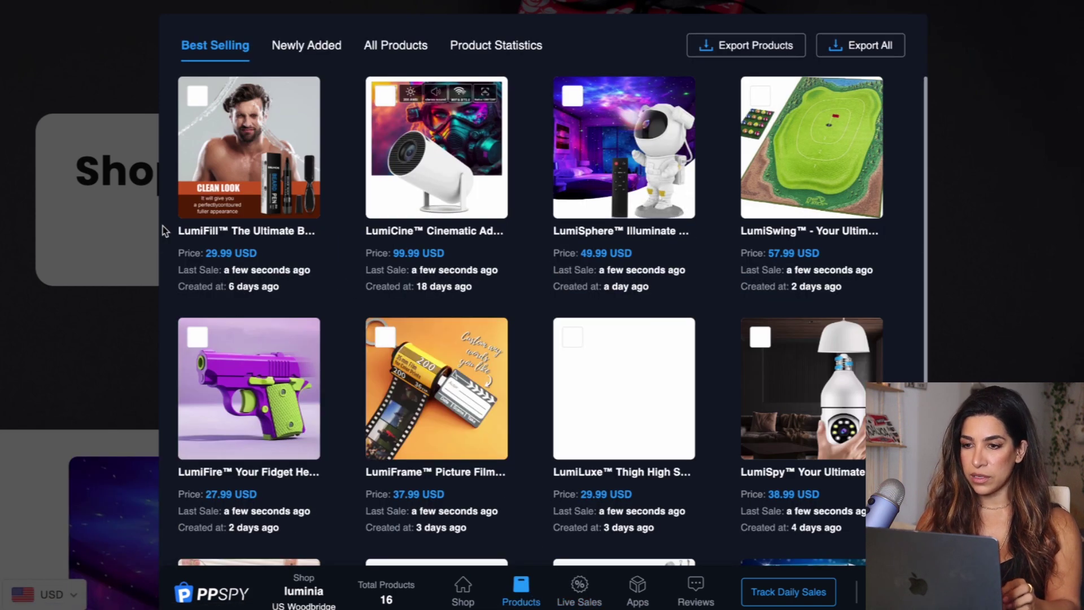
{"action": "scroll", "coordinate": [366, 298], "scroll_direction": "down", "scroll_amount": 1}
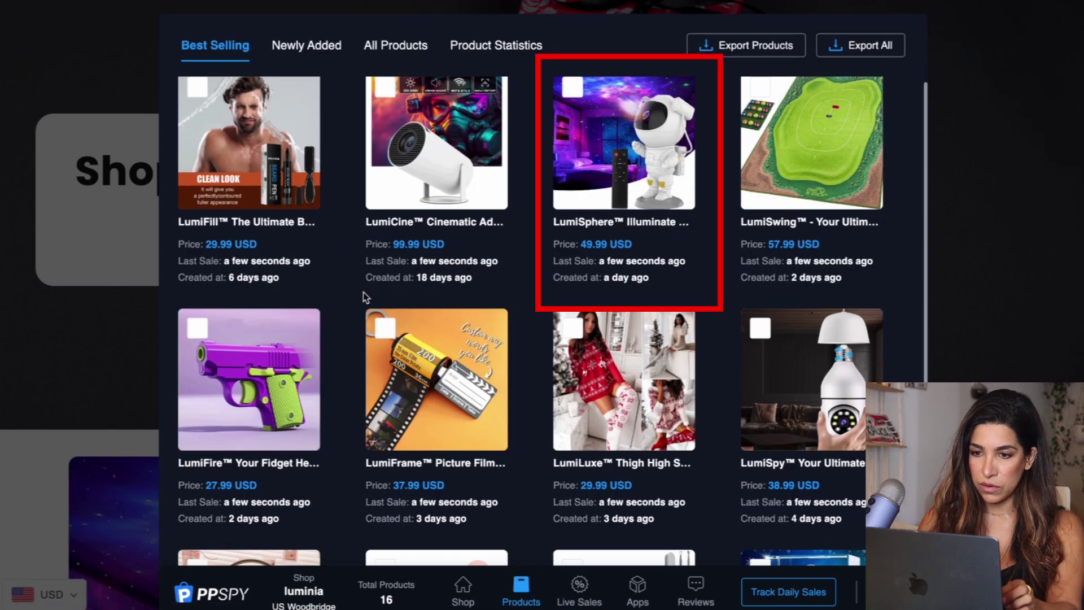
{"action": "left_click", "coordinate": [615, 151]}
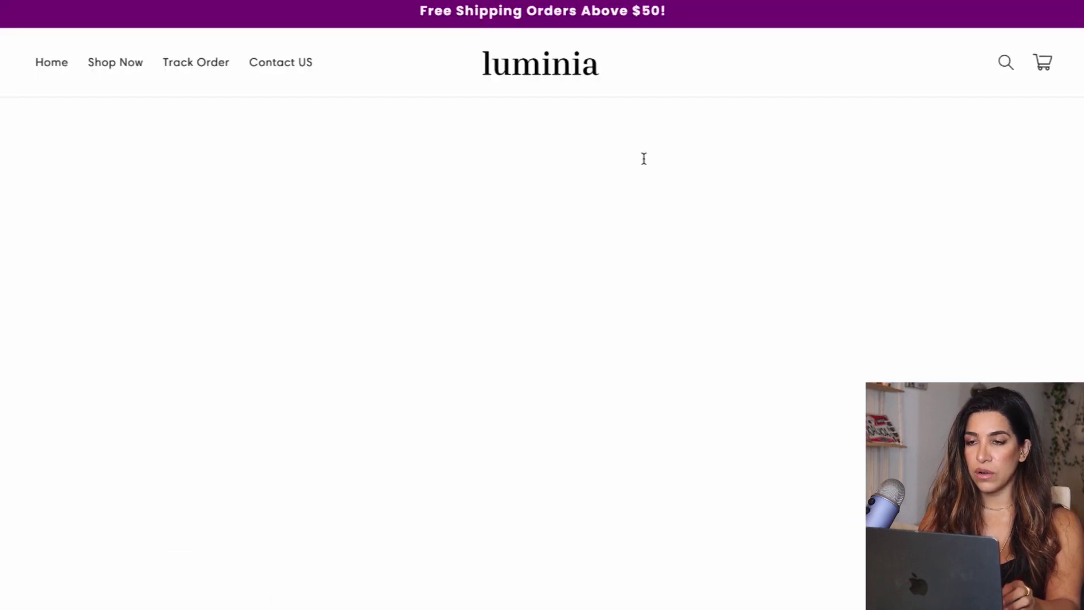
{"action": "scroll", "coordinate": [640, 362], "scroll_direction": "down", "scroll_amount": 1}
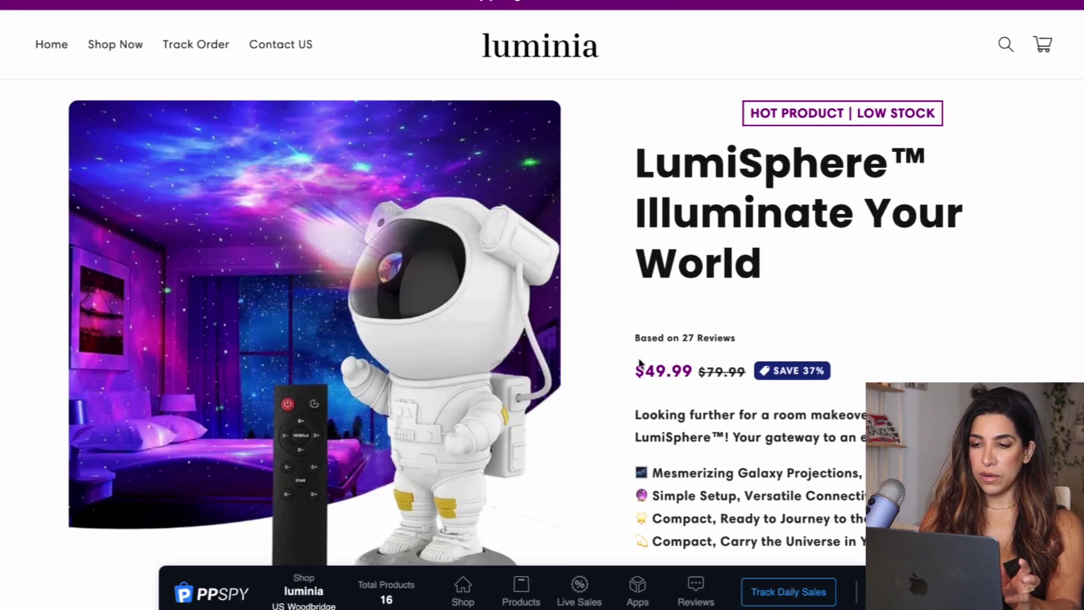
{"action": "scroll", "coordinate": [639, 362], "scroll_direction": "down", "scroll_amount": 3}
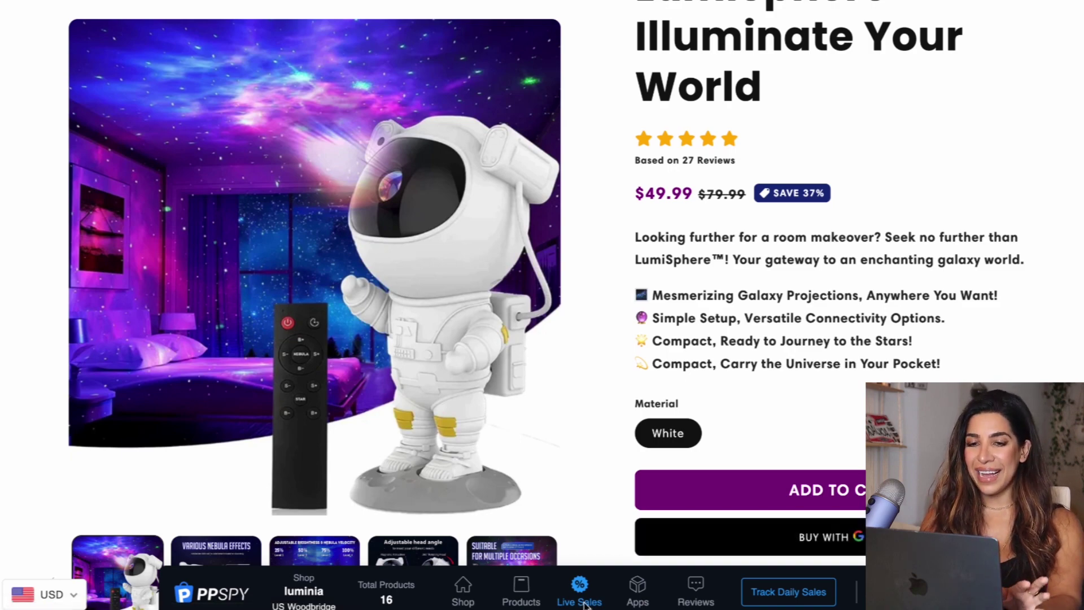
{"action": "scroll", "coordinate": [603, 439], "scroll_direction": "down", "scroll_amount": 20}
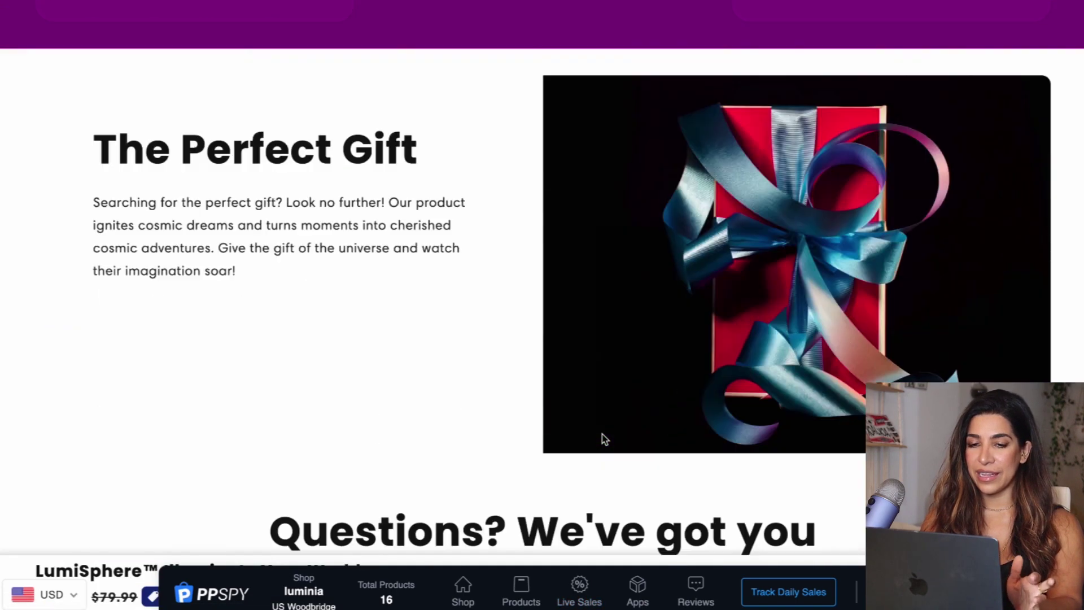
{"action": "scroll", "coordinate": [604, 440], "scroll_direction": "up", "scroll_amount": 20}
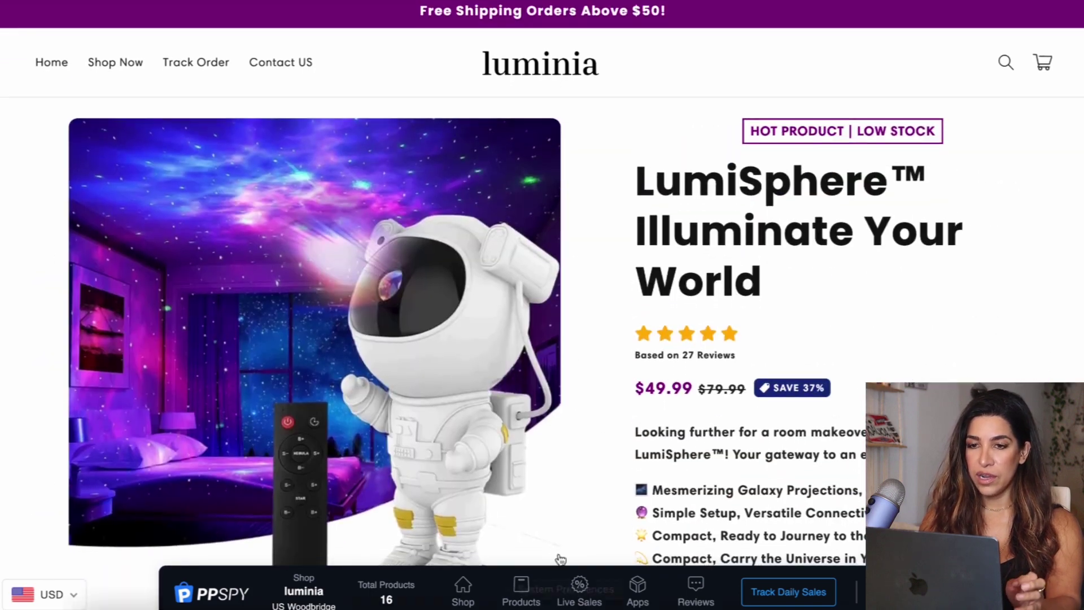
{"action": "left_click", "coordinate": [580, 592]}
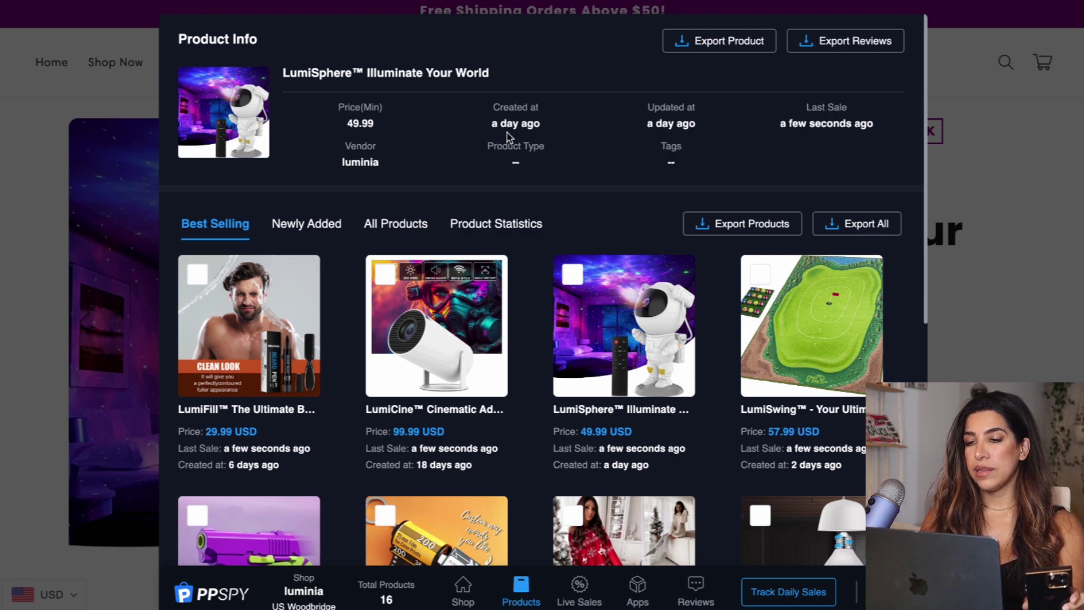
{"action": "scroll", "coordinate": [525, 188], "scroll_direction": "down", "scroll_amount": 5}
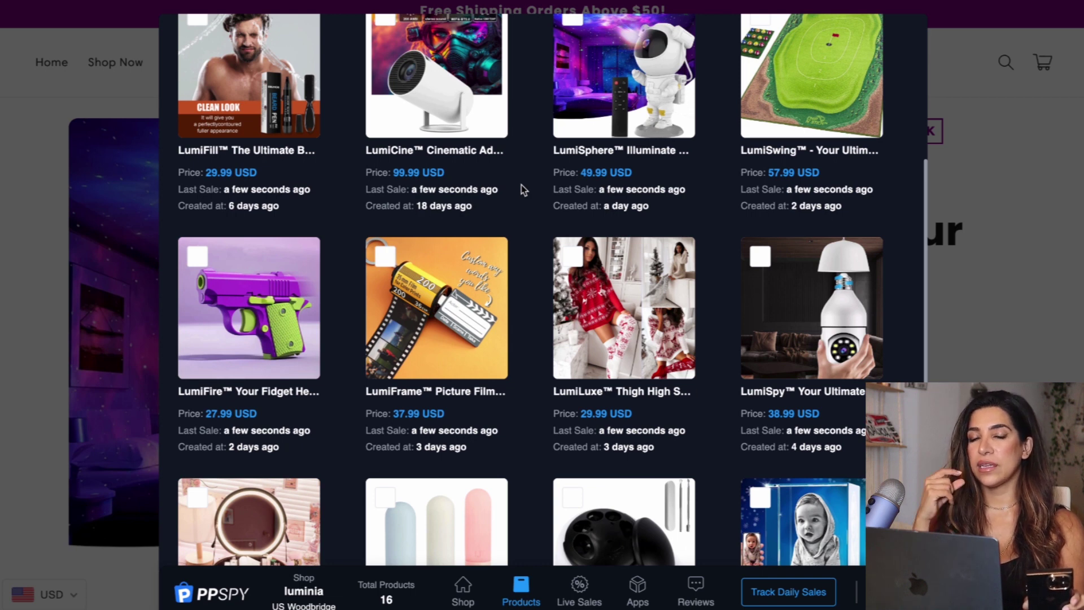
{"action": "scroll", "coordinate": [524, 189], "scroll_direction": "up", "scroll_amount": 1}
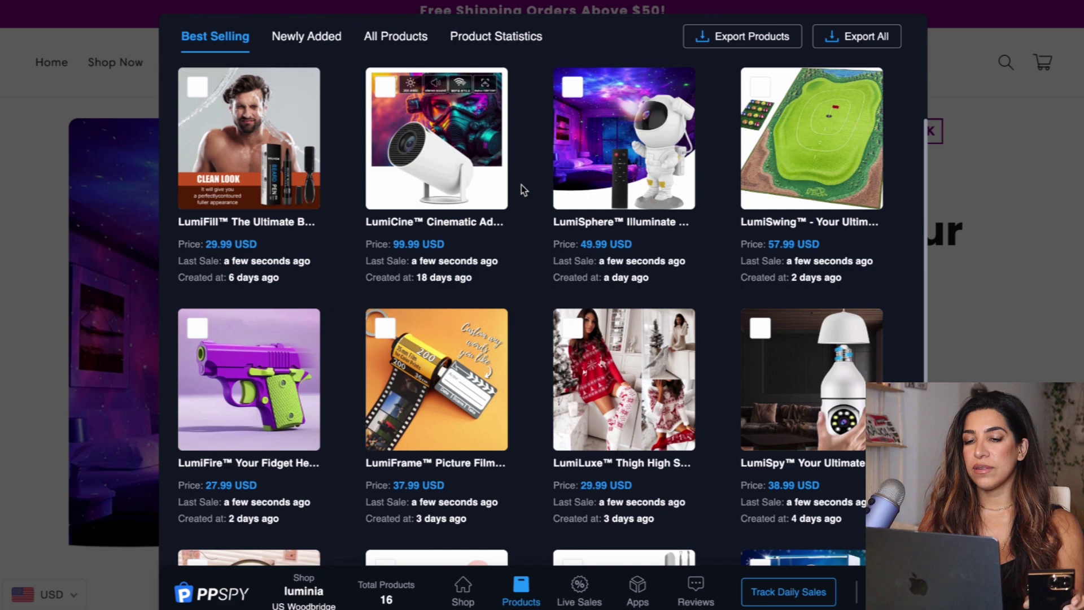
{"action": "scroll", "coordinate": [524, 189], "scroll_direction": "down", "scroll_amount": 3}
{"action": "scroll", "coordinate": [545, 209], "scroll_direction": "up", "scroll_amount": 4}
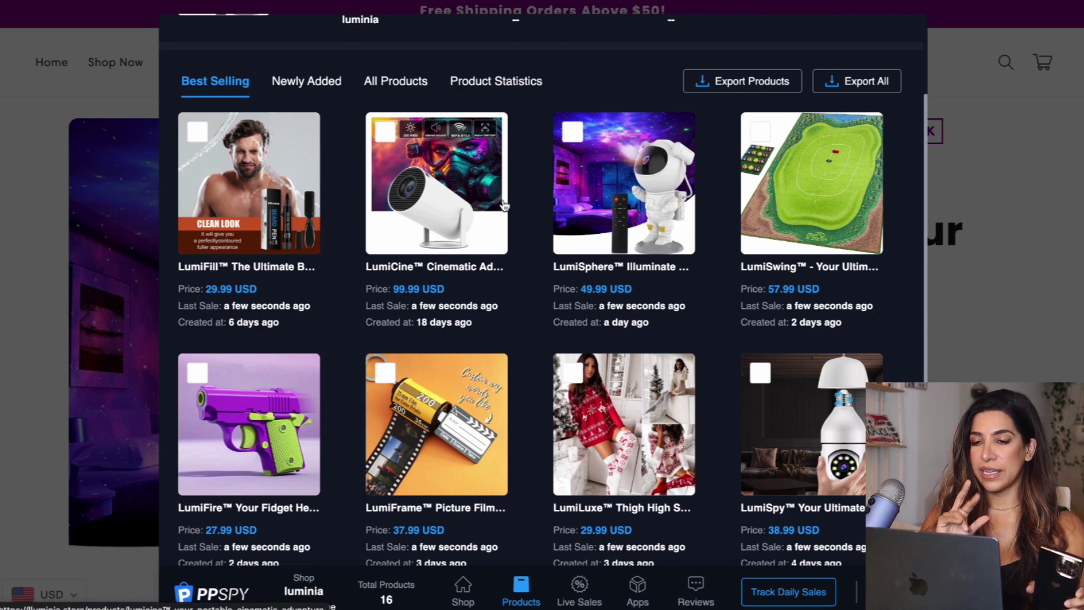
{"action": "scroll", "coordinate": [505, 205], "scroll_direction": "up", "scroll_amount": 1}
{"action": "scroll", "coordinate": [504, 205], "scroll_direction": "up", "scroll_amount": 2}
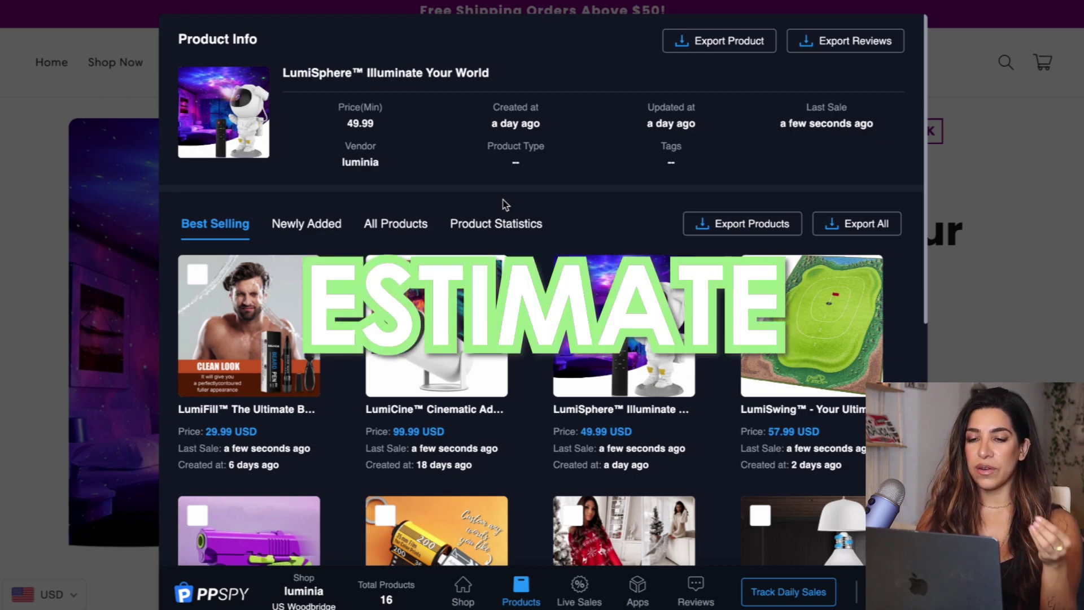
{"action": "left_click", "coordinate": [22, 232]}
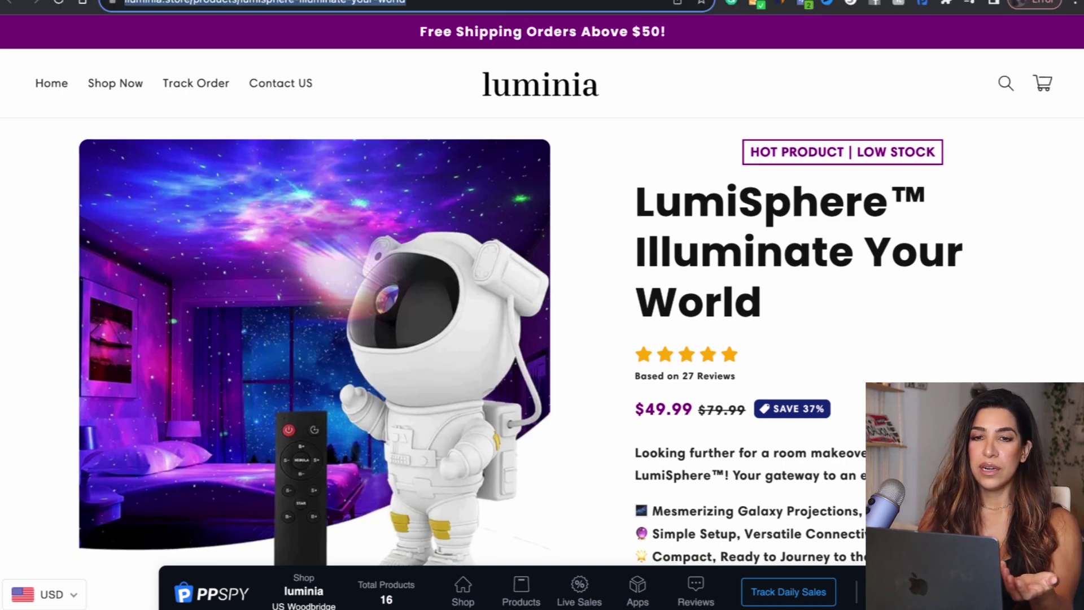
{"action": "left_click", "coordinate": [777, 0]}
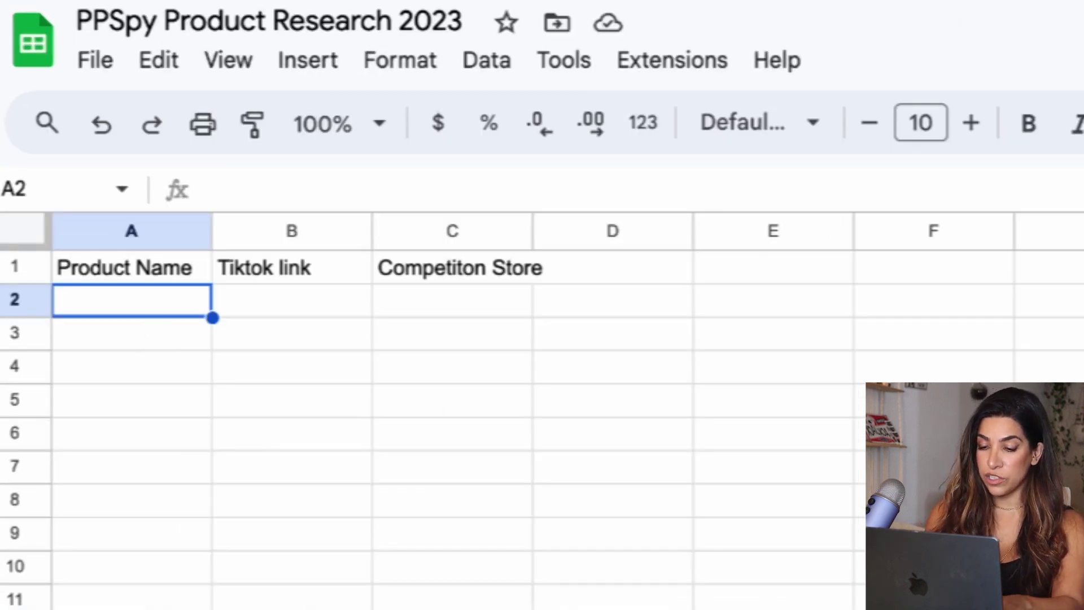
Enter 'Projector' in A2 and paste the luminia LumiSphere store link into C2
{"action": "type", "text": "Projector"}
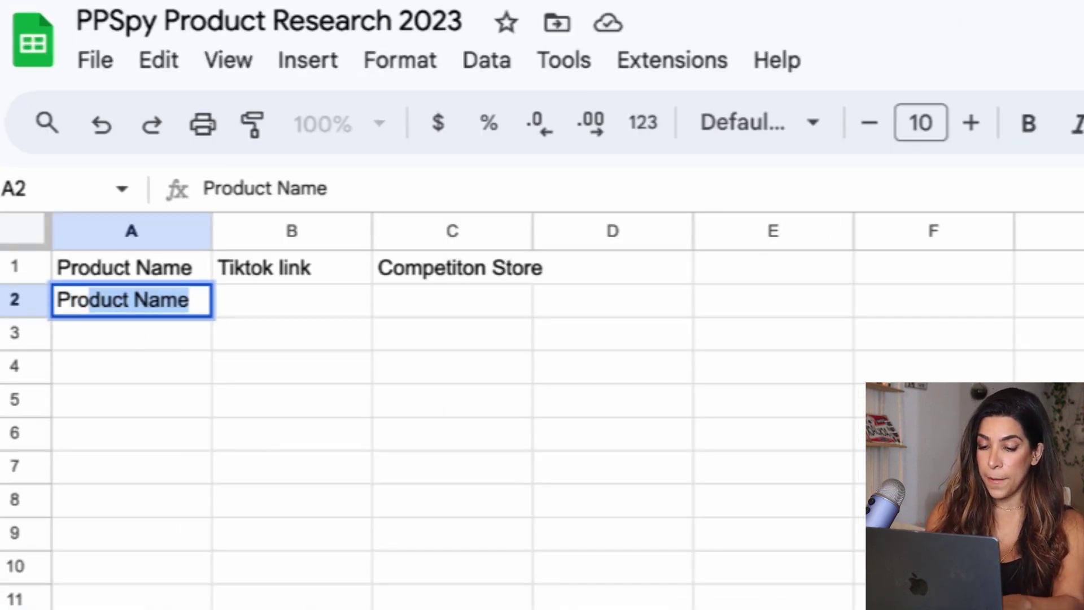
{"action": "left_click", "coordinate": [319, 313]}
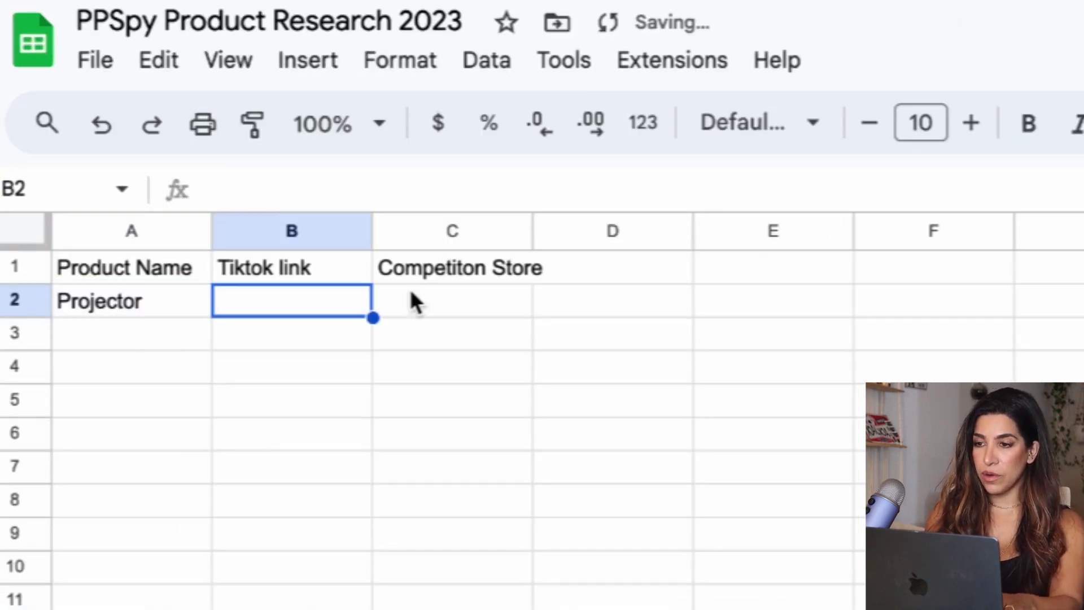
{"action": "left_click", "coordinate": [436, 300]}
{"action": "type", "text": "https://lluminia.store/products/lumisphere-illuminate-your-world"}
{"action": "left_click", "coordinate": [652, 316]}
{"action": "double_click", "coordinate": [653, 316]}
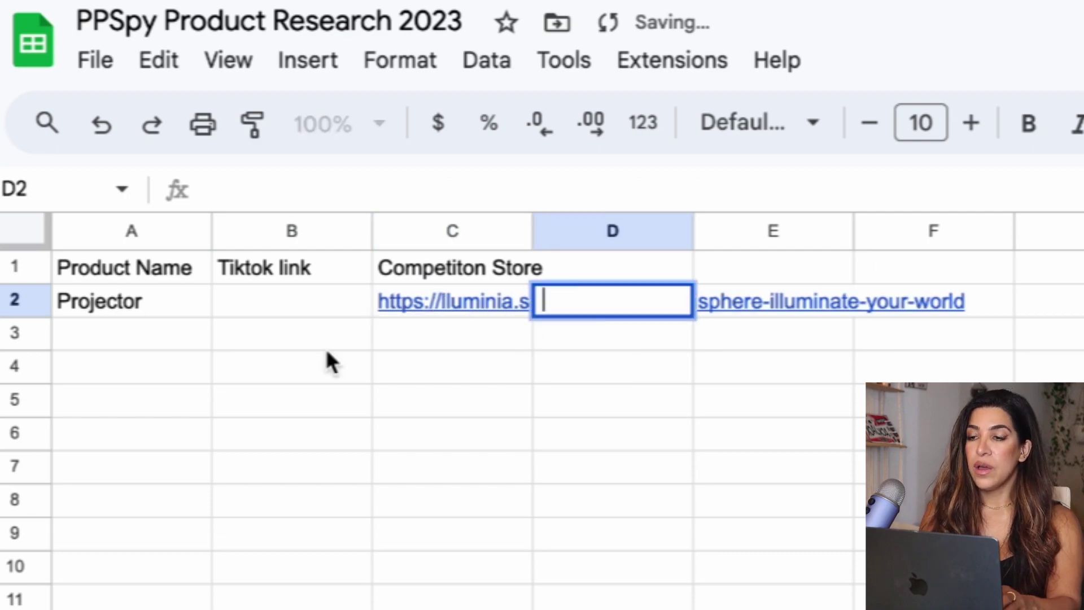